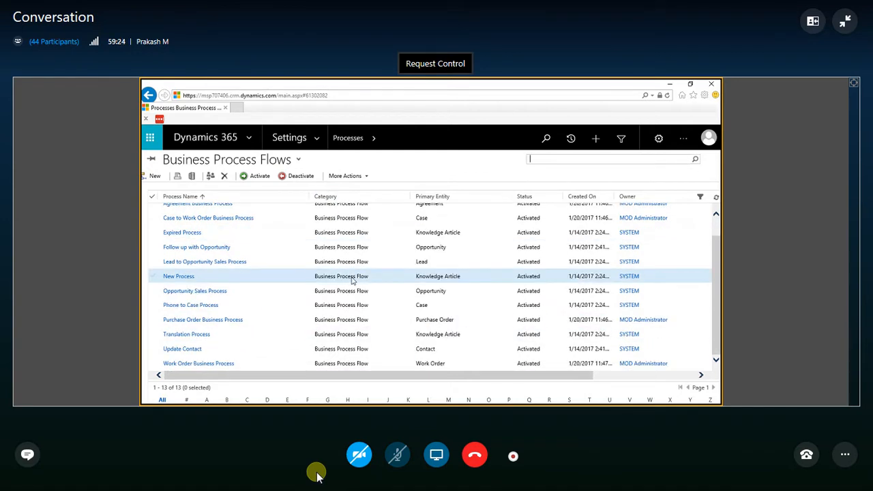
Switch the process list to the All Processes view.
left_click(232, 160)
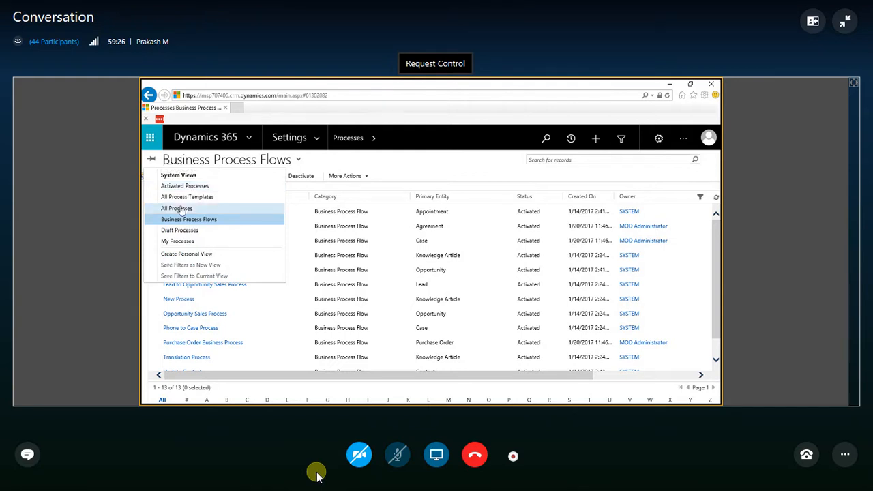
left_click(179, 208)
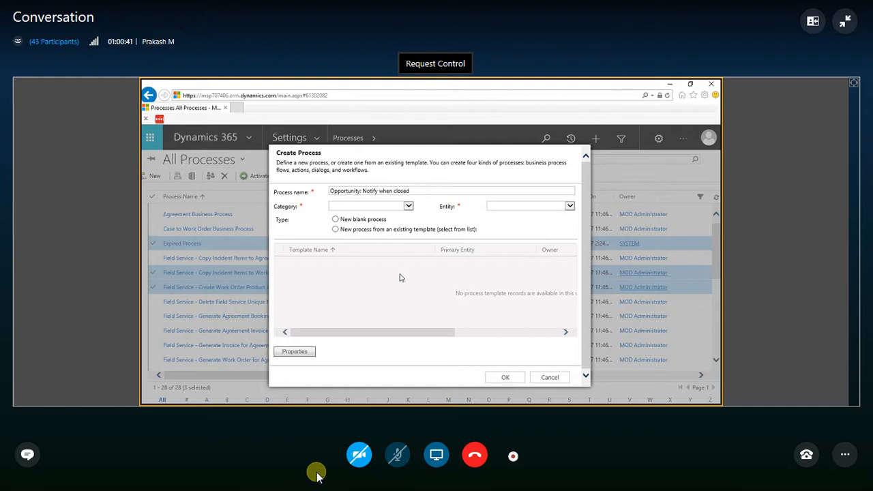
Set the new process's category to Workflow and entity to Opportunity, with the workflow running in the background.
left_click(358, 207)
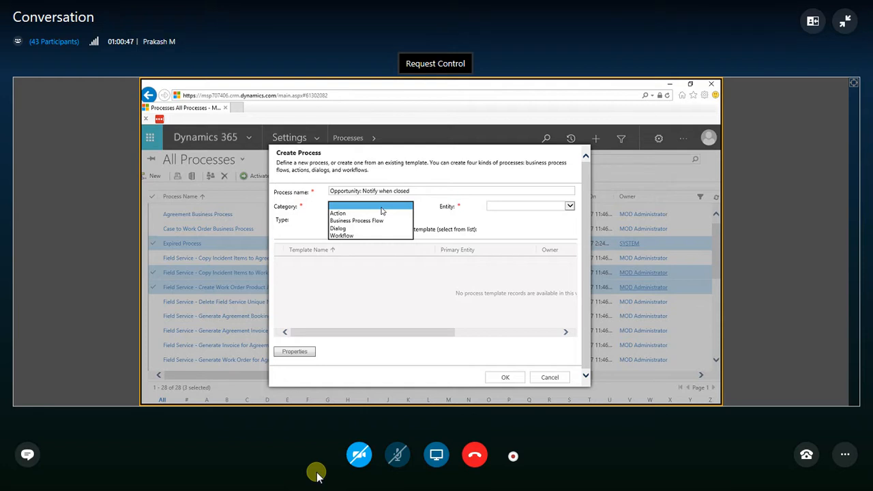
left_click(344, 235)
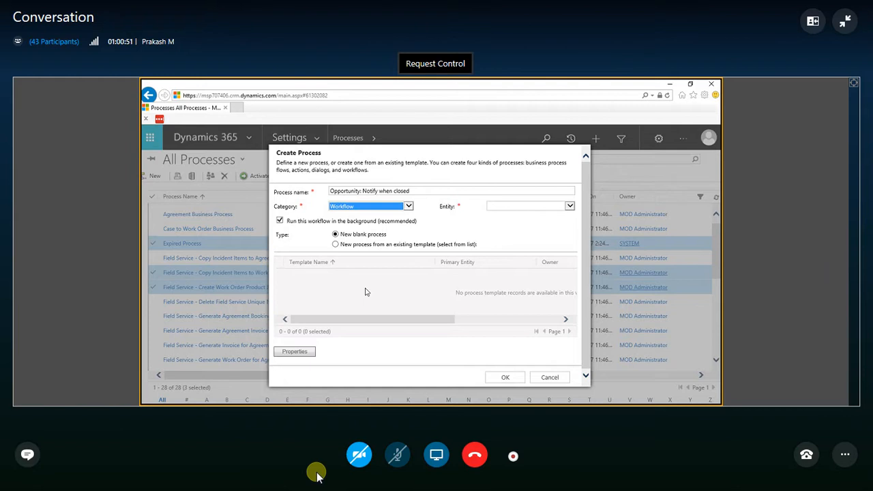
left_click(520, 210)
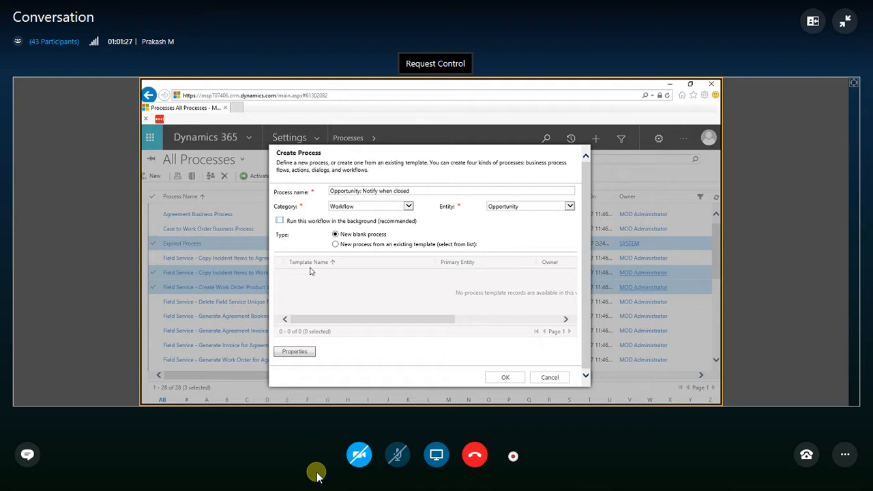
left_click(279, 220)
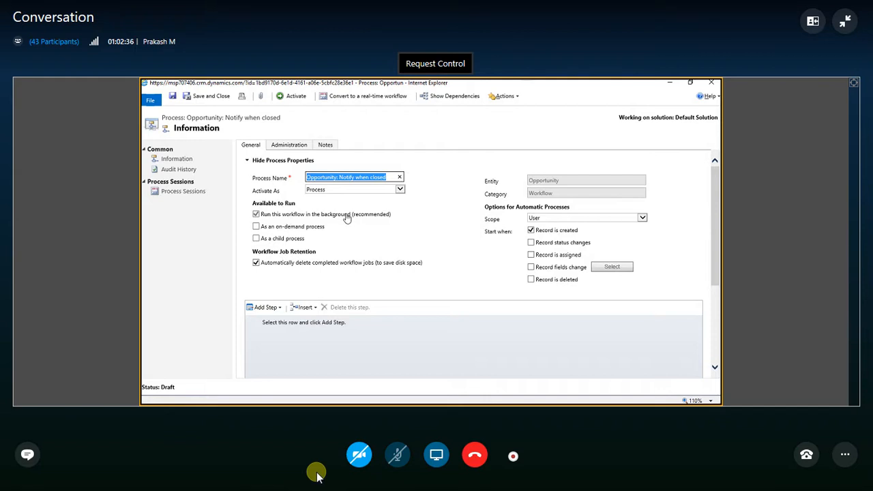
left_click(256, 227)
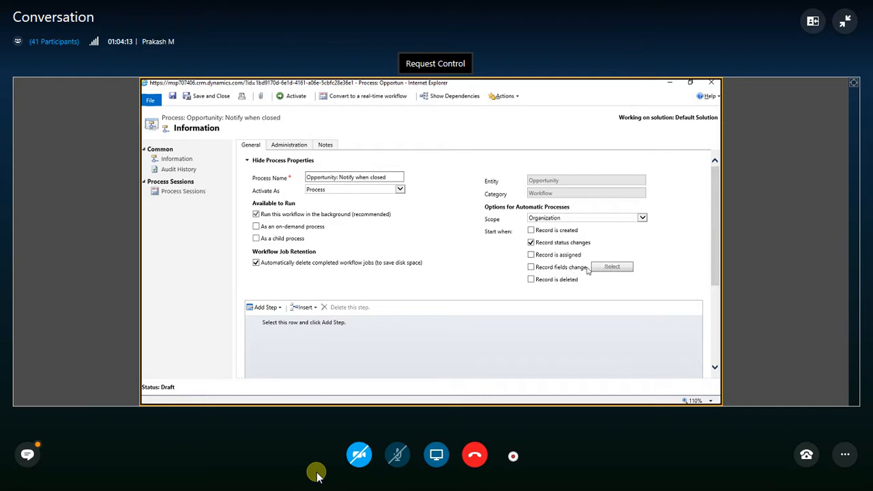
left_click(539, 269)
left_click(611, 267)
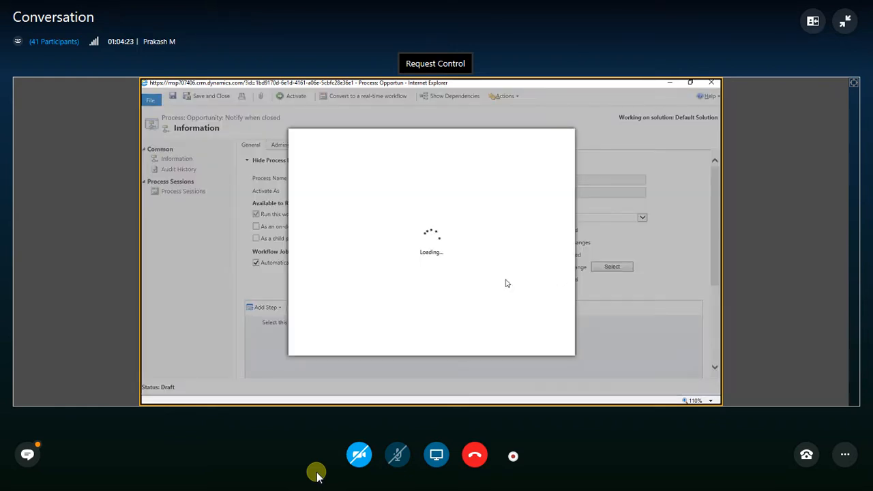
scroll(436, 279, "down", 5)
scroll(451, 290, "down", 12)
scroll(453, 293, "down", 8)
left_click(312, 248)
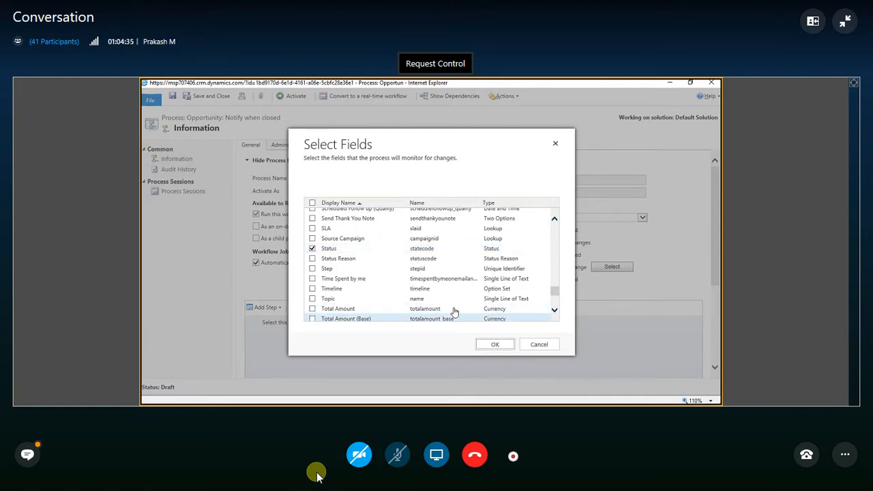
scroll(455, 312, "down", 1)
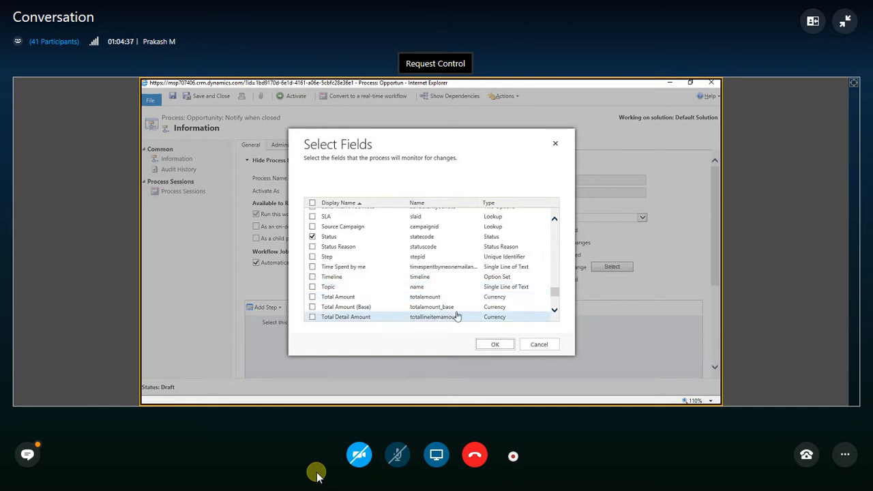
left_click(536, 346)
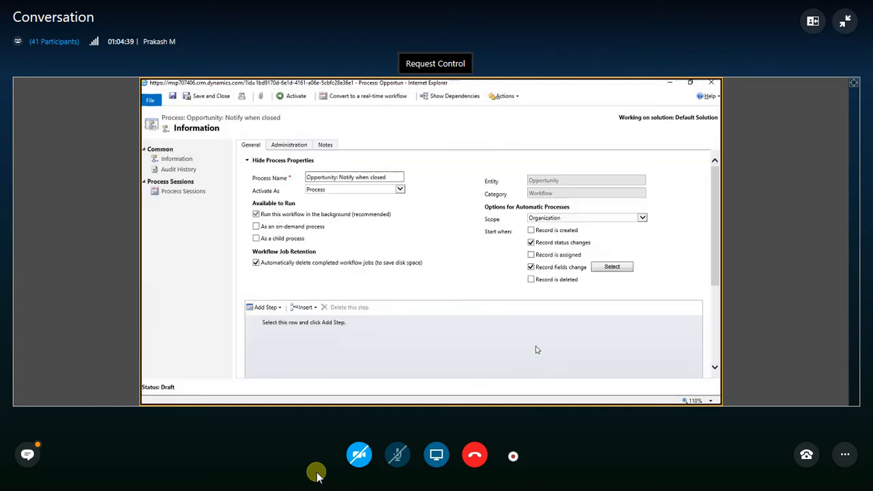
left_click(530, 266)
Add a check condition to the workflow requiring the Opportunity's Status to equal Won.
scroll(330, 334, "down", 3)
scroll(327, 333, "up", 2)
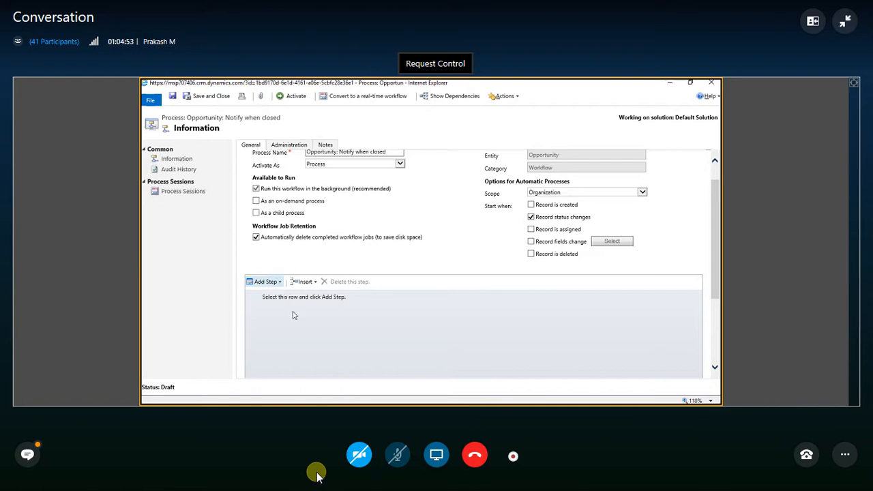
left_click(265, 282)
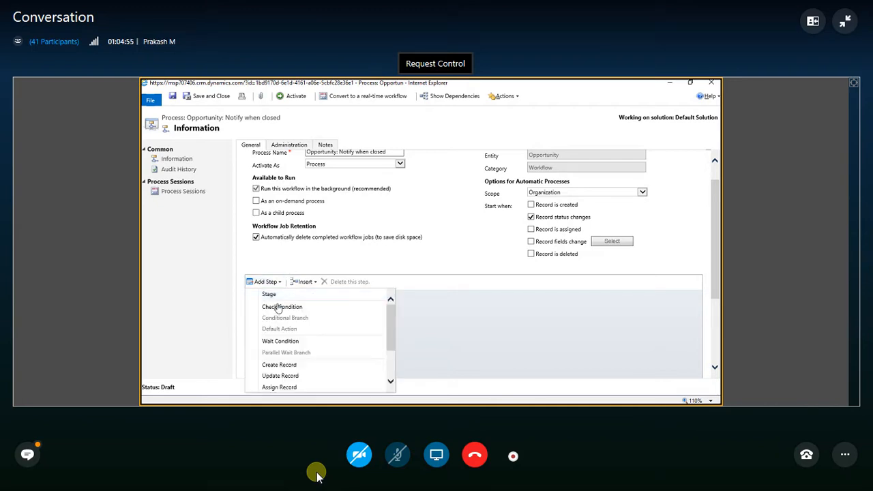
left_click(280, 307)
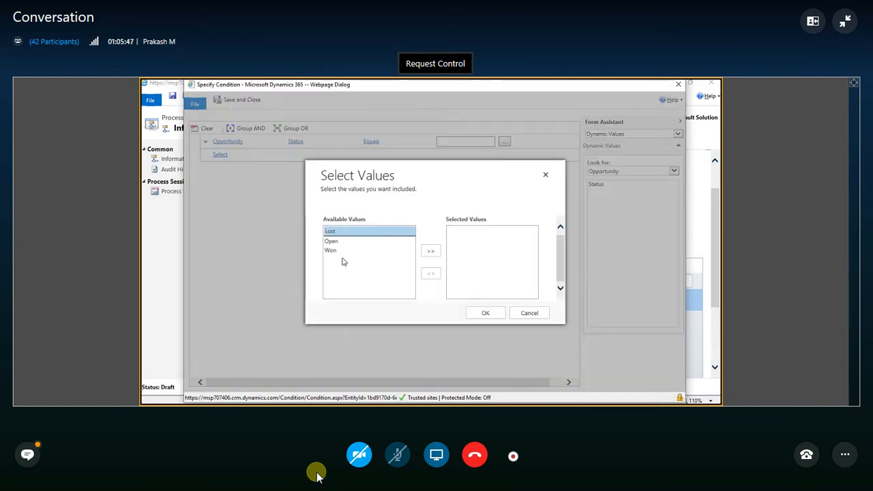
left_click(481, 313)
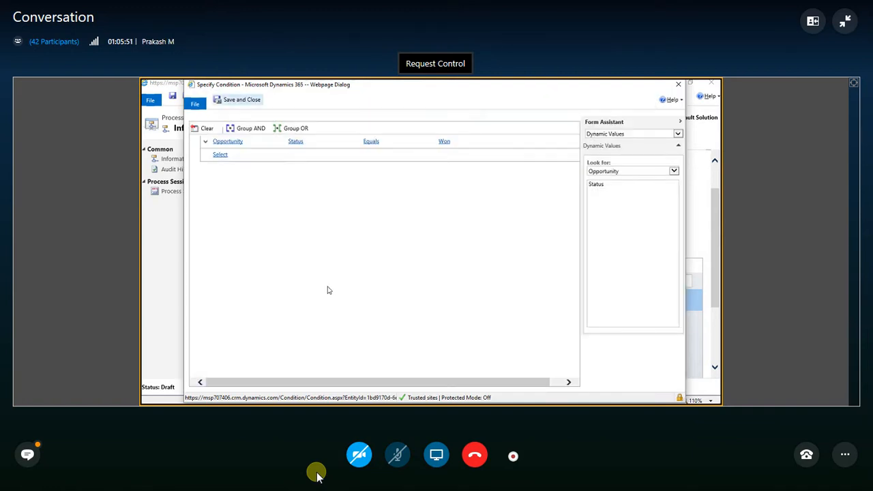
Add a Create Record step for an Agreement inside the Opportunity Status equals Won condition.
left_click(307, 309)
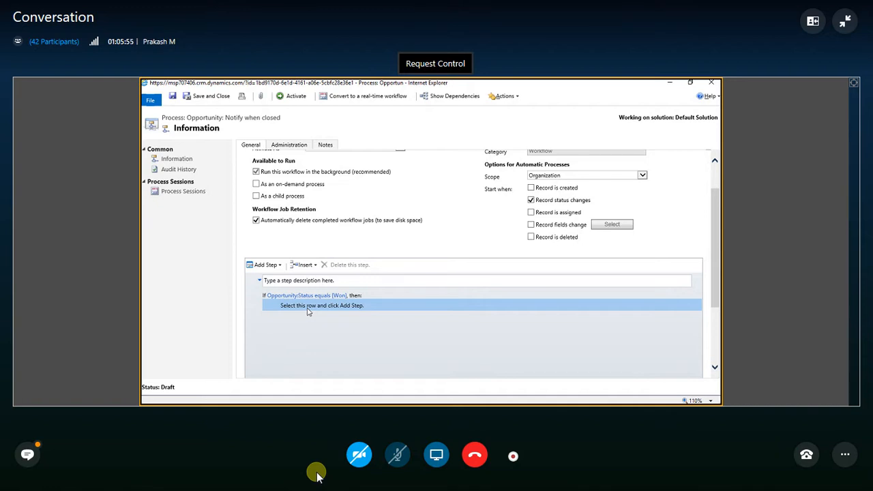
left_click(265, 264)
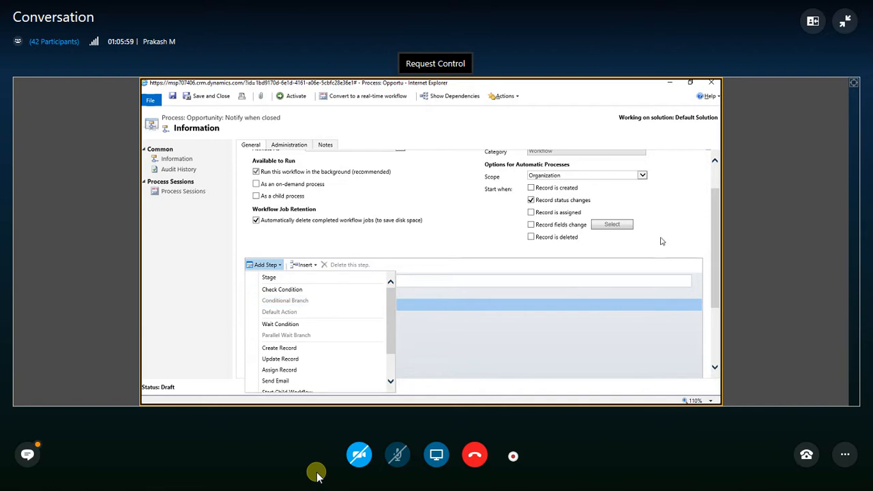
left_click(712, 227)
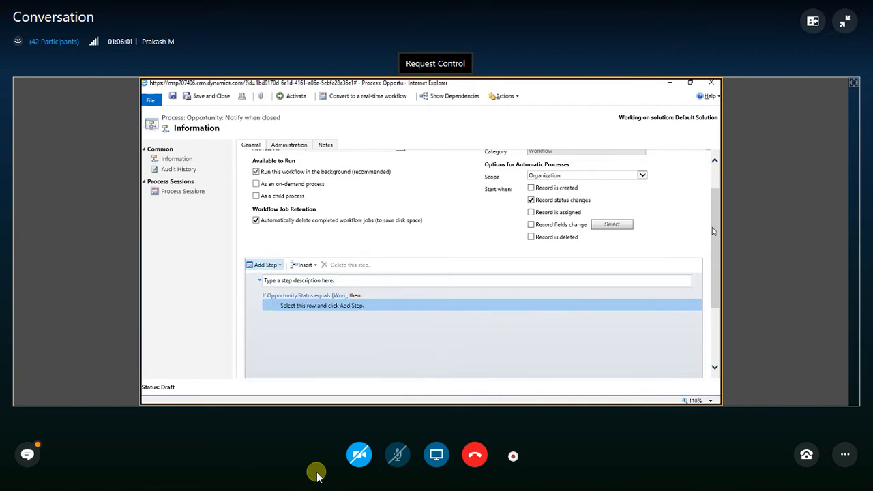
scroll(712, 227, "down", 3)
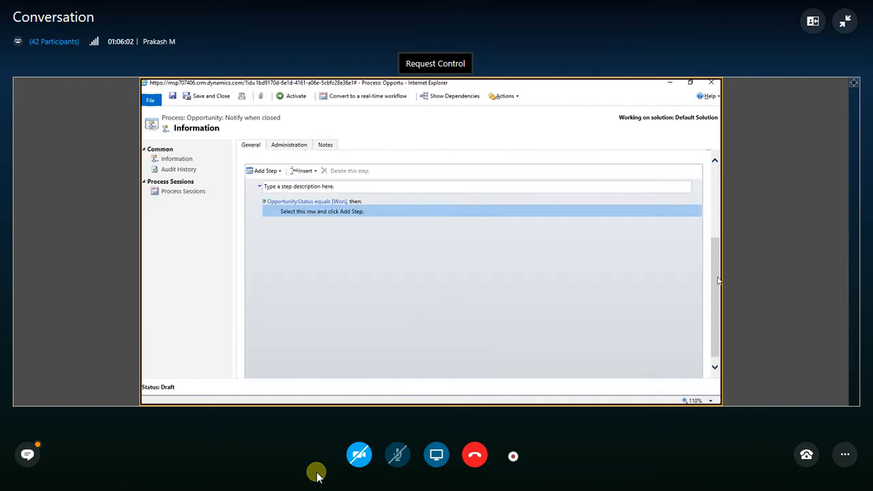
left_click(265, 169)
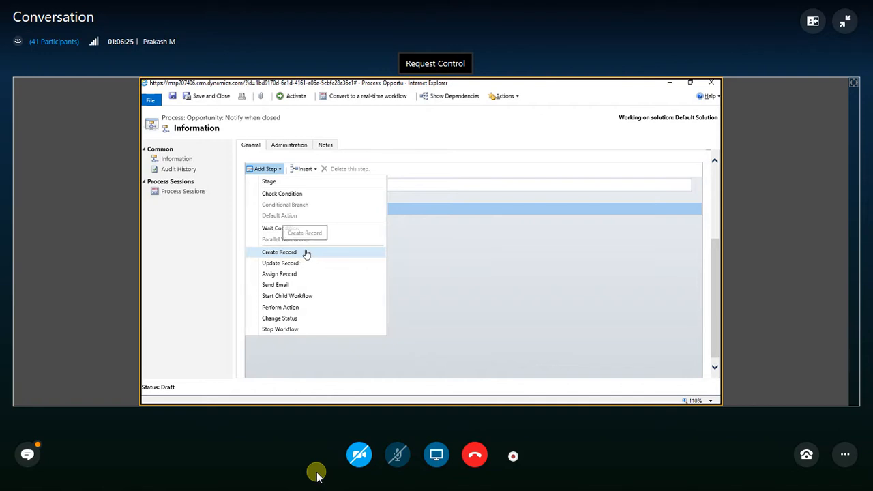
left_click(371, 255)
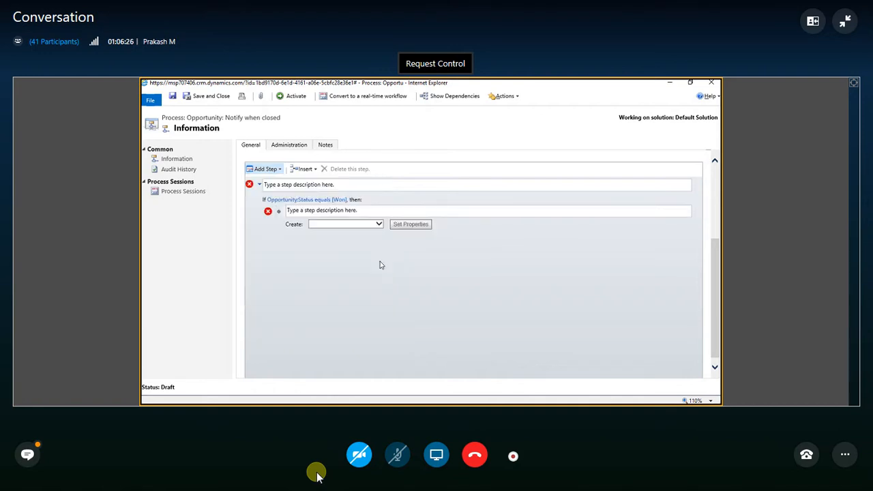
left_click(330, 225)
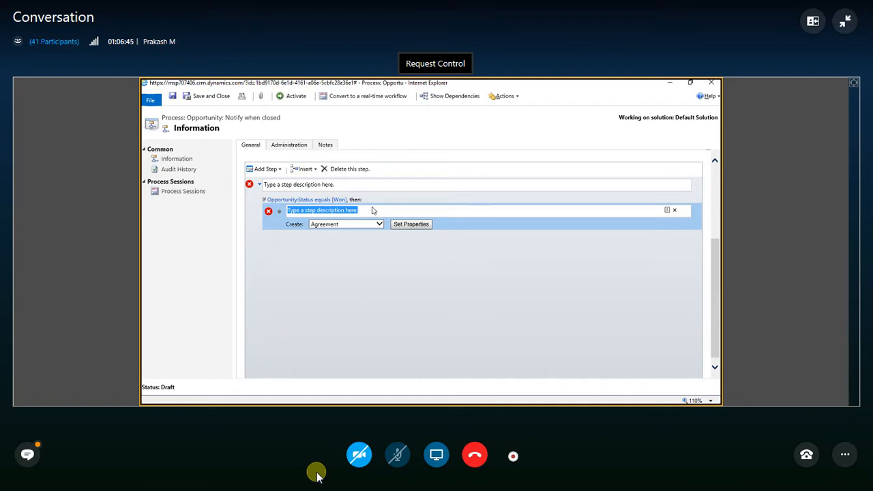
left_click(282, 184)
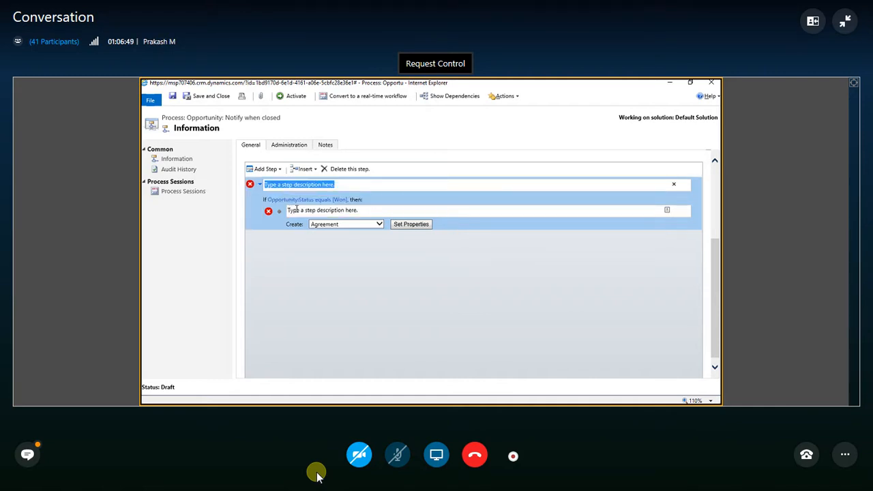
left_click(297, 210)
left_click(289, 185)
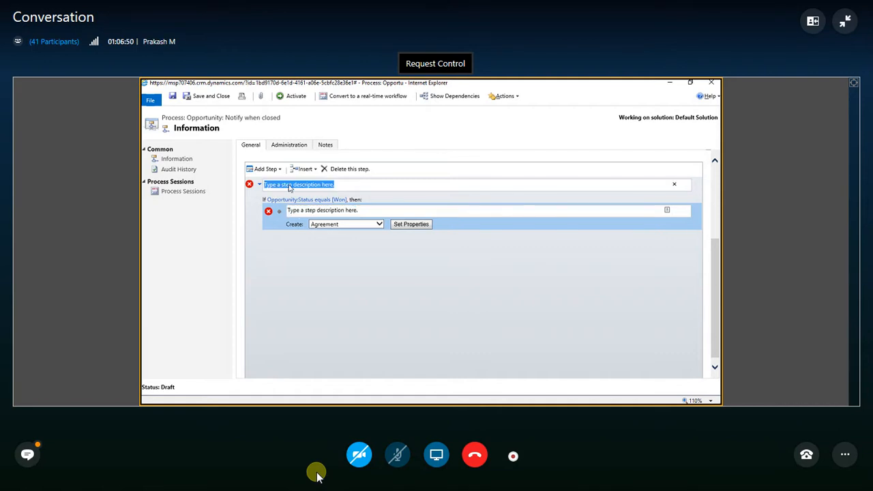
left_click(317, 209)
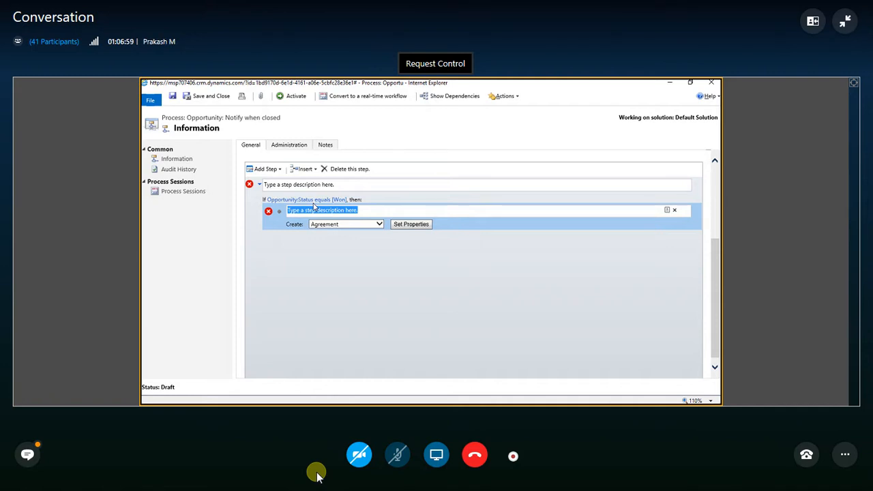
left_click(346, 264)
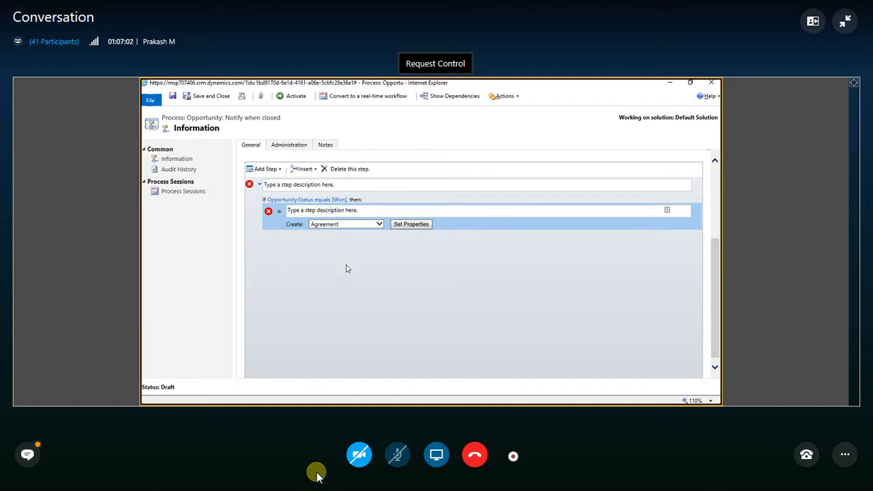
Set the Agreement's start 1 day and end 12 months after the Opportunity's Actual Close Date, use the Standard price list, and save.
left_click(409, 226)
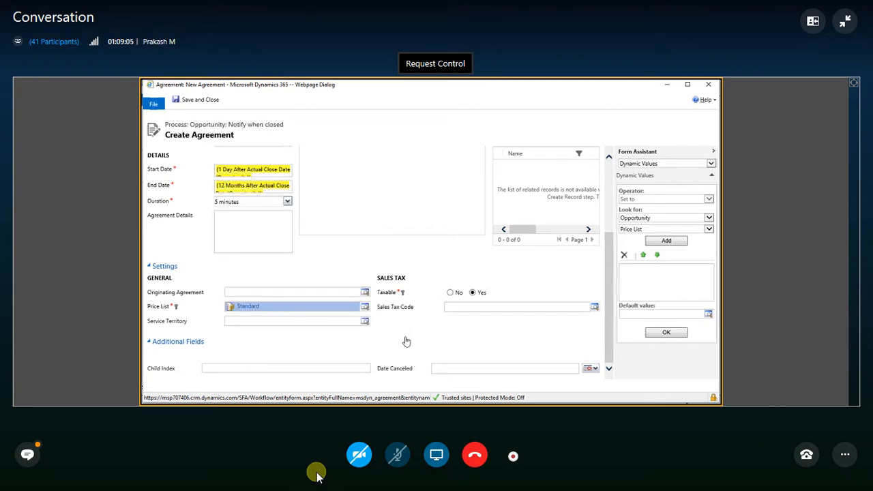
left_click(201, 104)
Add a Send Email step with a new message after the Agreement creation and set its sender to MOD Administrator.
left_click(265, 168)
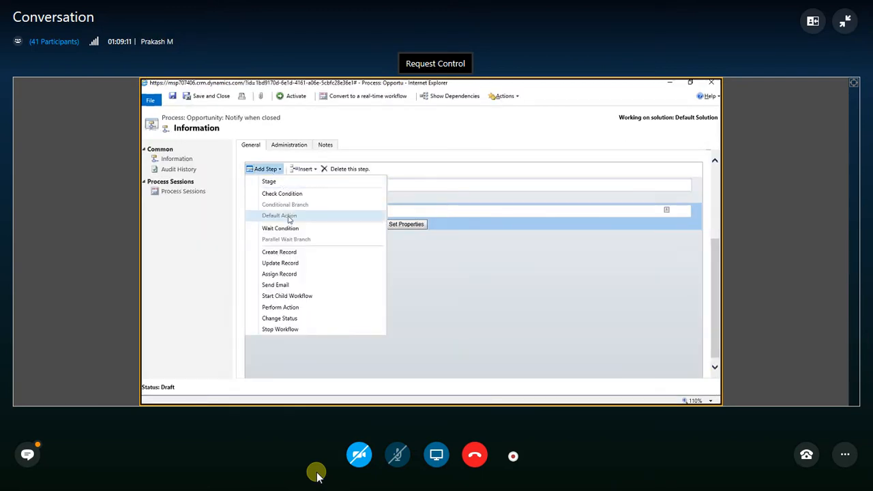
left_click(288, 287)
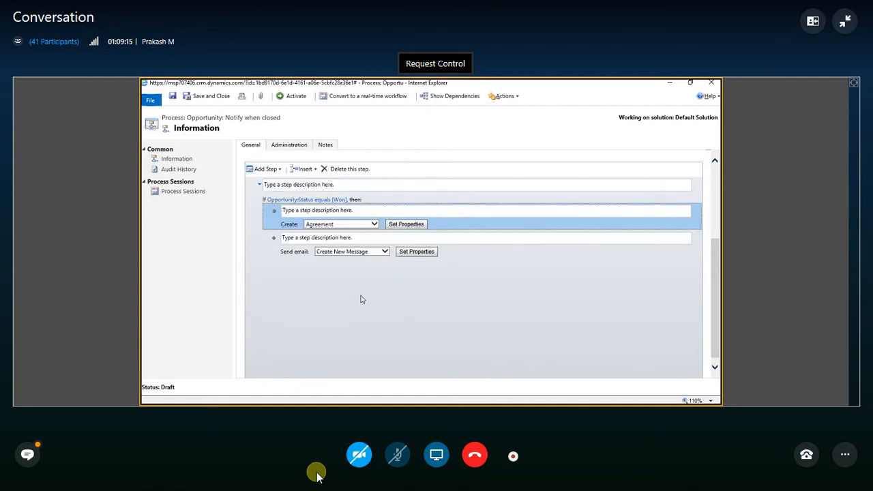
left_click(417, 251)
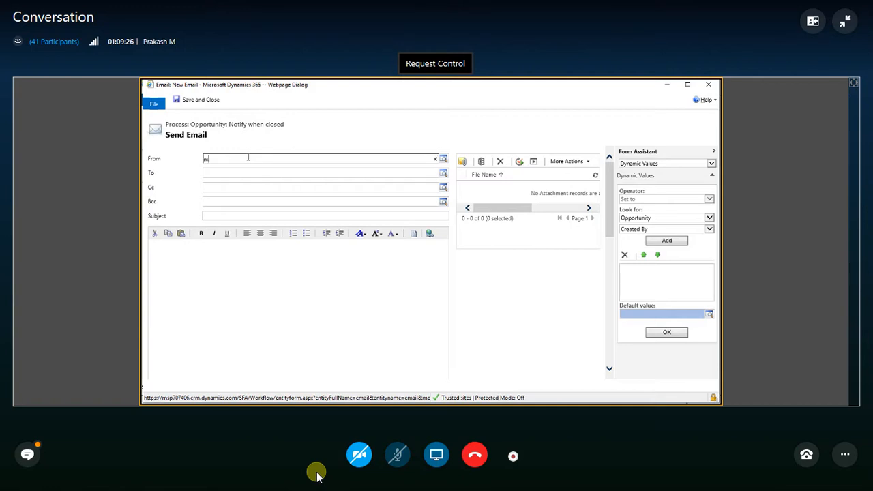
key("Tab")
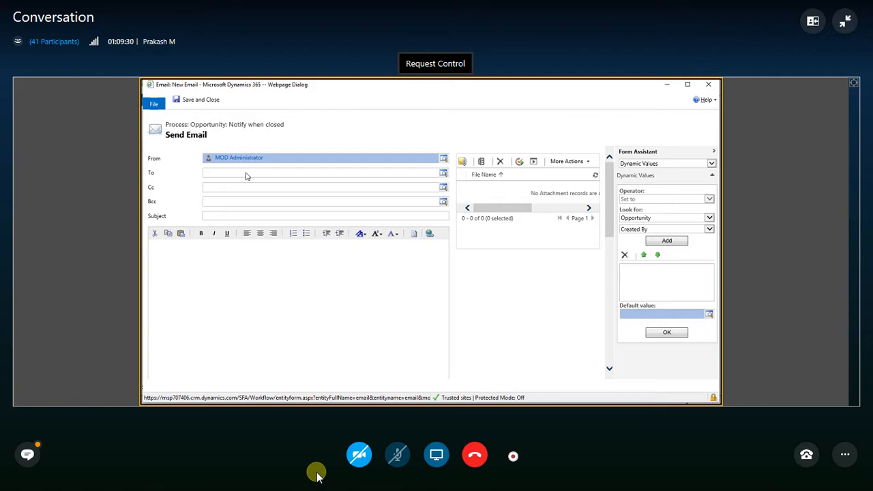
Set the email's To recipient to the dynamic value Owner of the Opportunity.
left_click(247, 172)
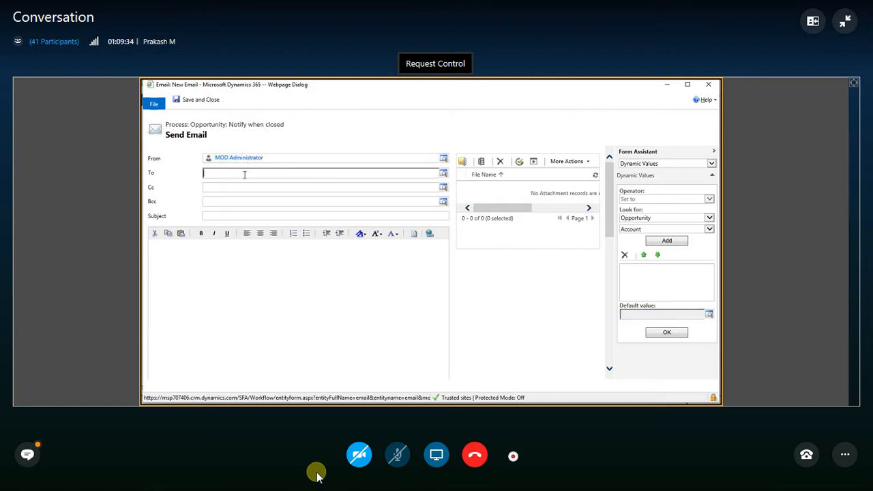
left_click(636, 232)
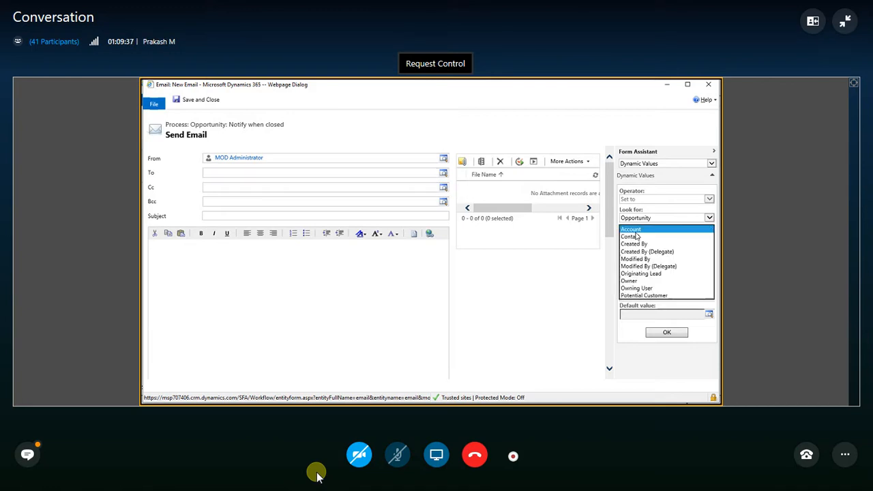
left_click(629, 280)
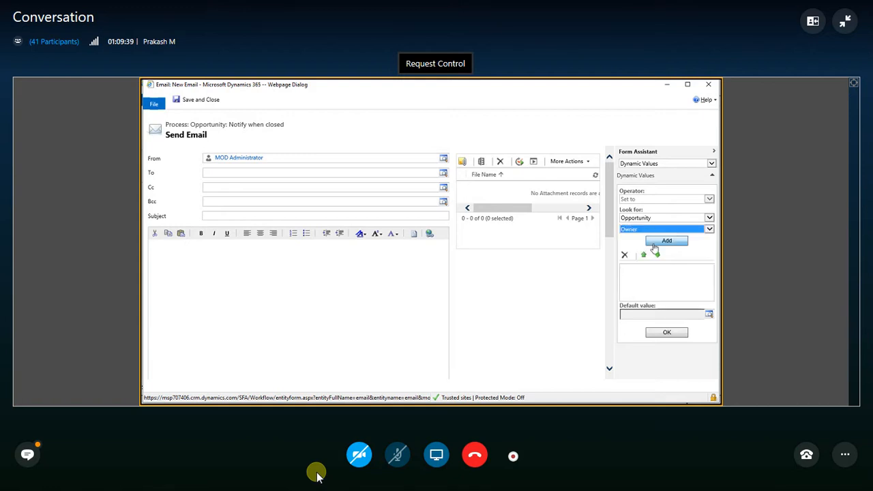
left_click(667, 240)
left_click(667, 332)
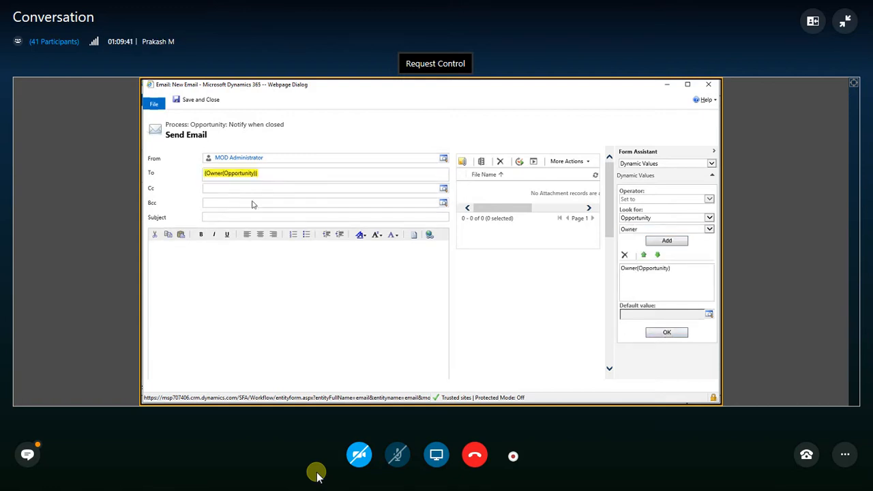
Remove the Owner of the Opportunity dynamic value from the email's To recipient.
left_click(277, 173)
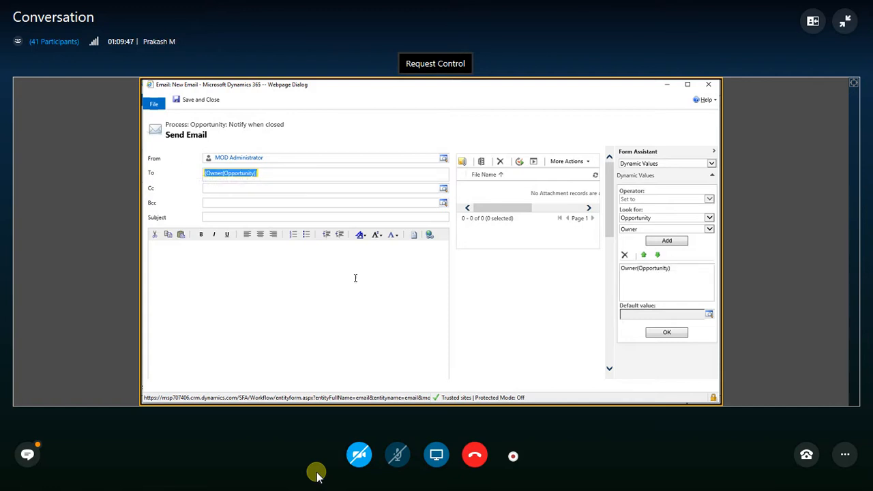
left_click(317, 178)
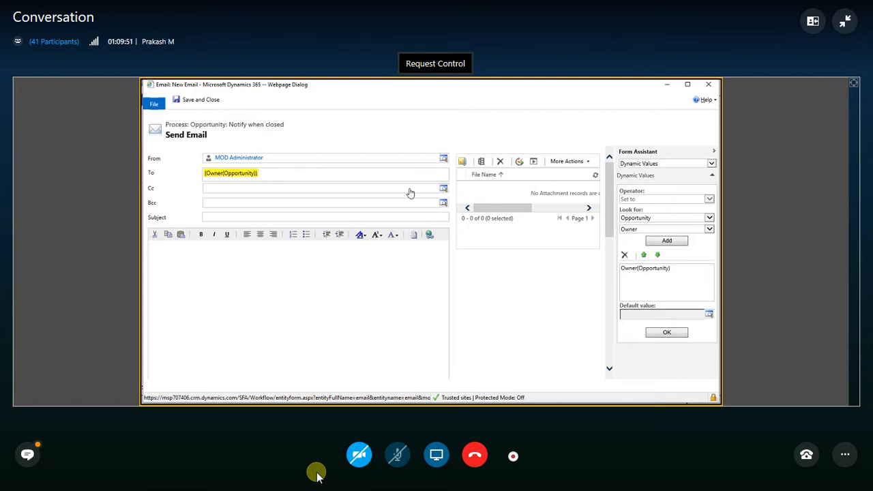
left_click(234, 172)
left_click(287, 177)
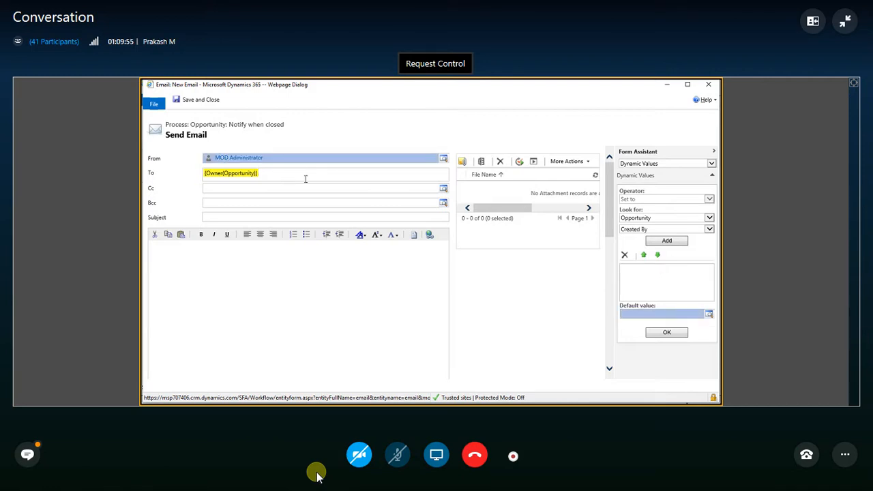
left_click(242, 174)
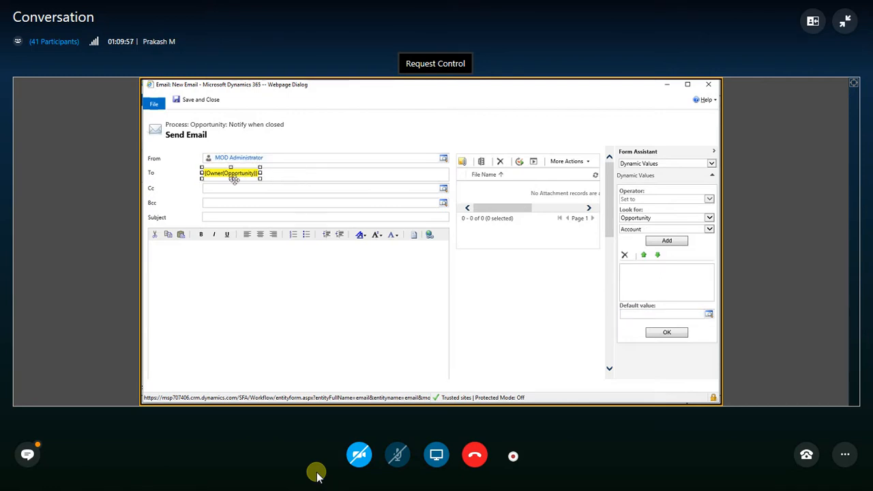
key("Delete")
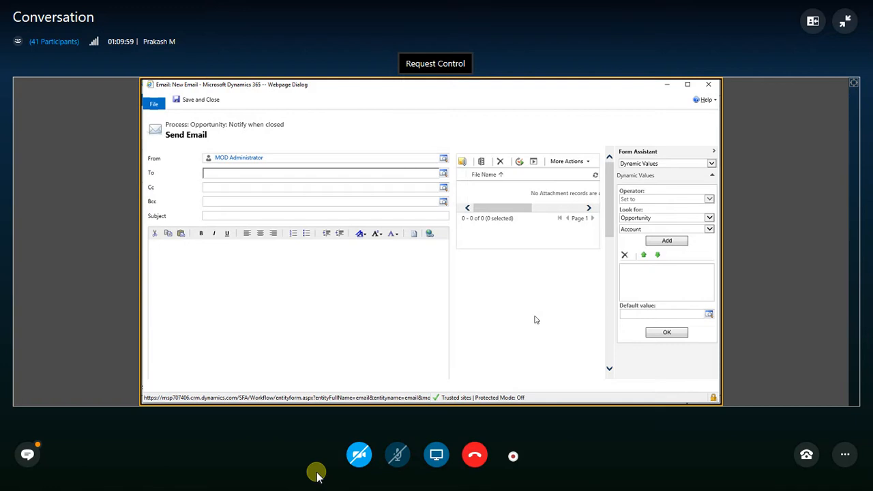
Set the email's To recipient to the dynamic value Manager of the Owning User (User).
left_click(635, 219)
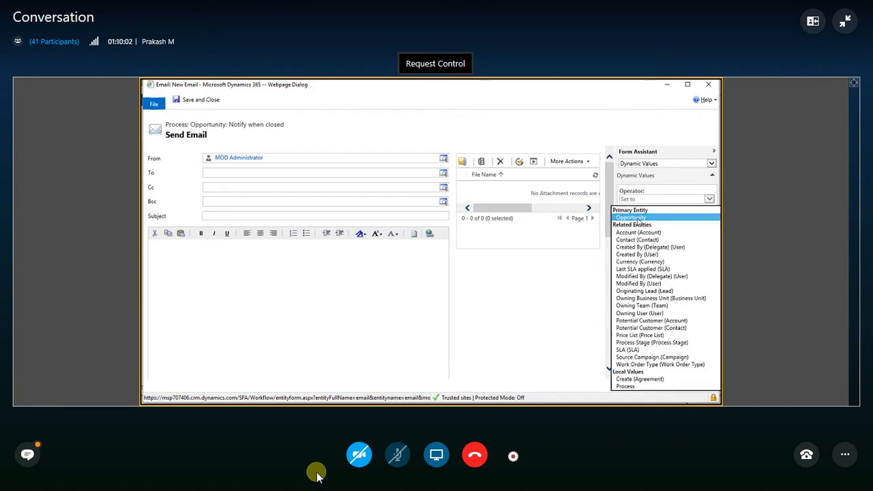
left_click(641, 313)
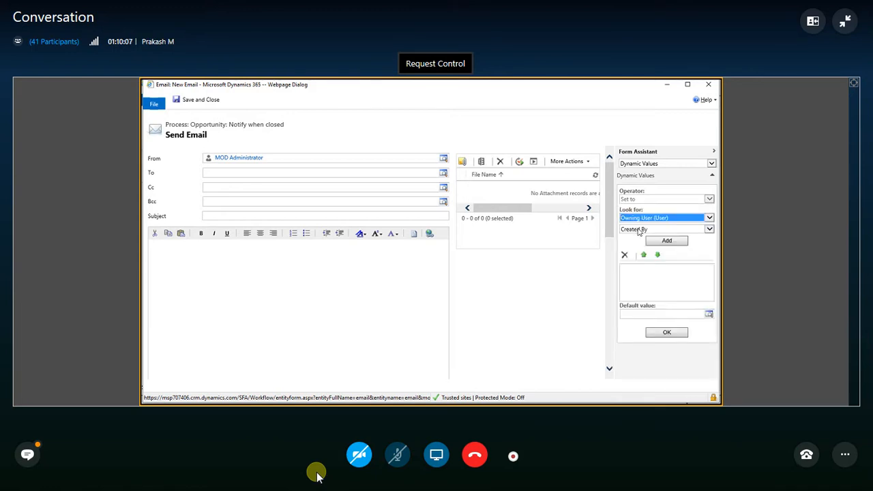
left_click(639, 231)
left_click(652, 248)
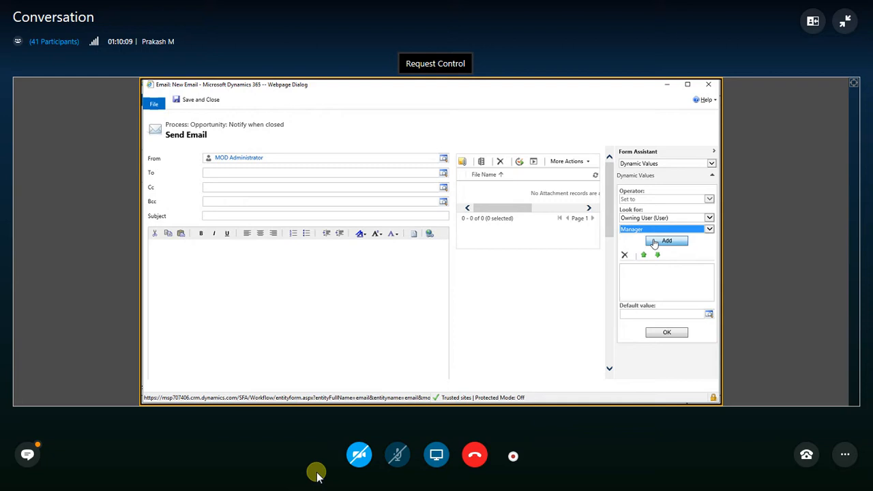
left_click(654, 241)
left_click(666, 332)
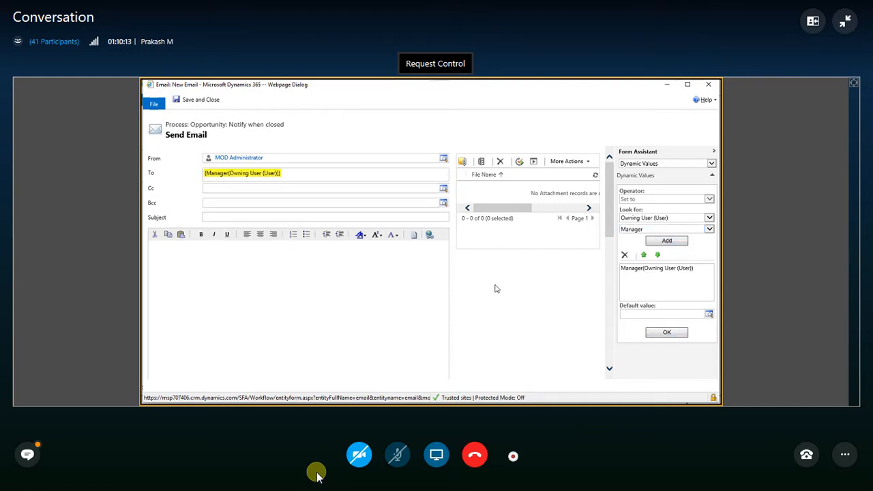
Set the email's subject to "Awesome Close" and save the message back to the workflow.
left_click(281, 216)
type("Awesome CLose")
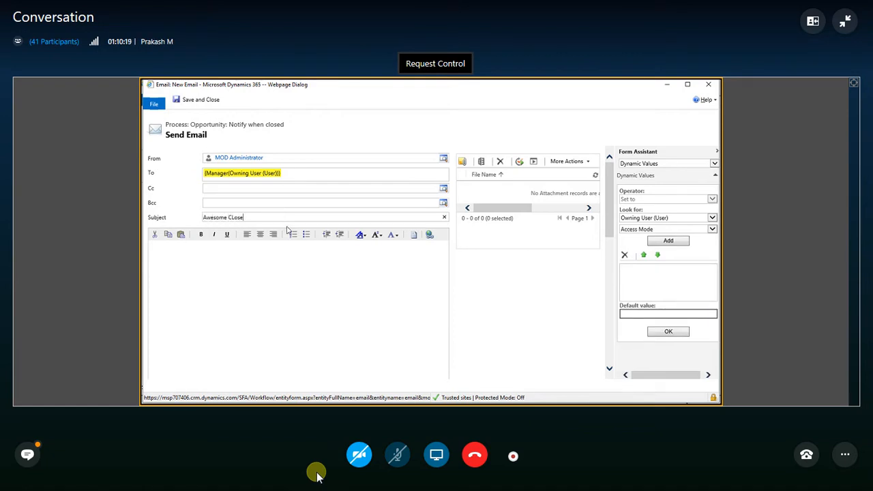
left_click(232, 218)
key("Delete")
type("l")
left_click(252, 247)
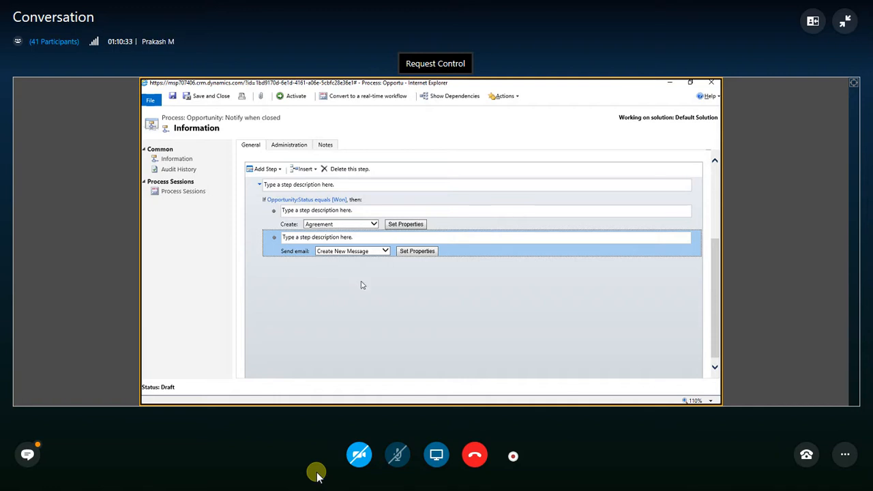
Activate the "Opportunity: Notify when closed" workflow and close its editor window.
left_click(295, 96)
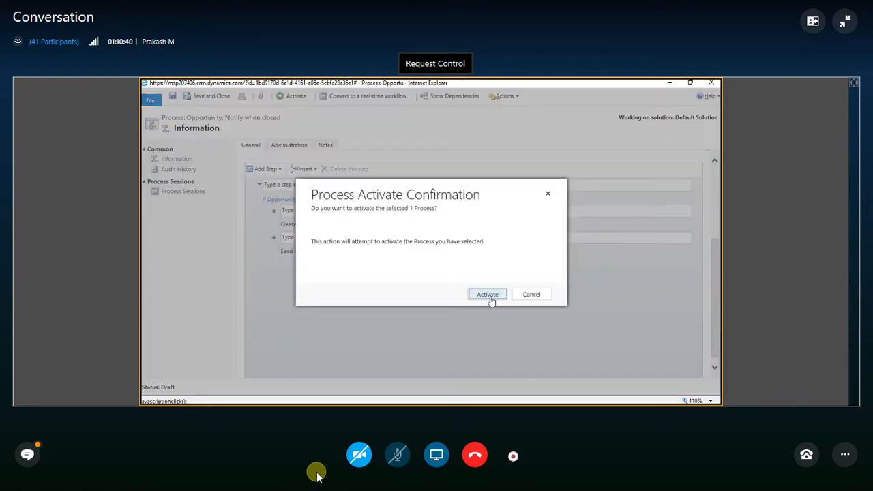
left_click(488, 295)
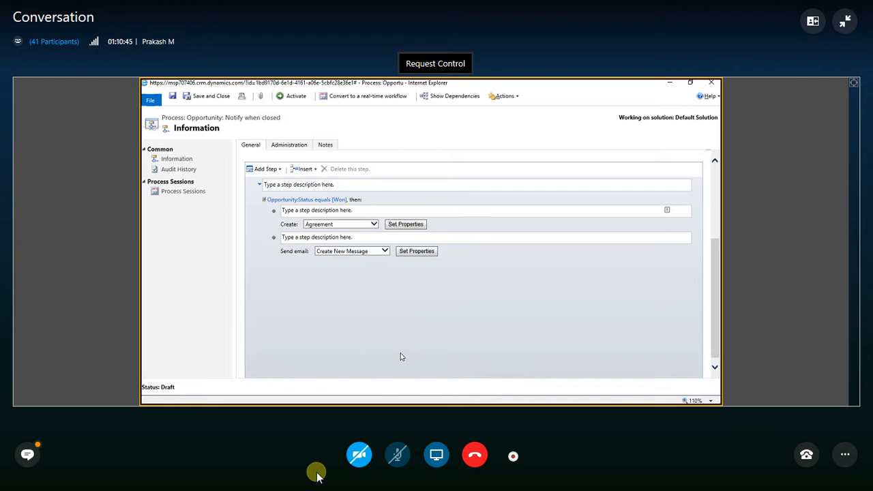
left_click(711, 84)
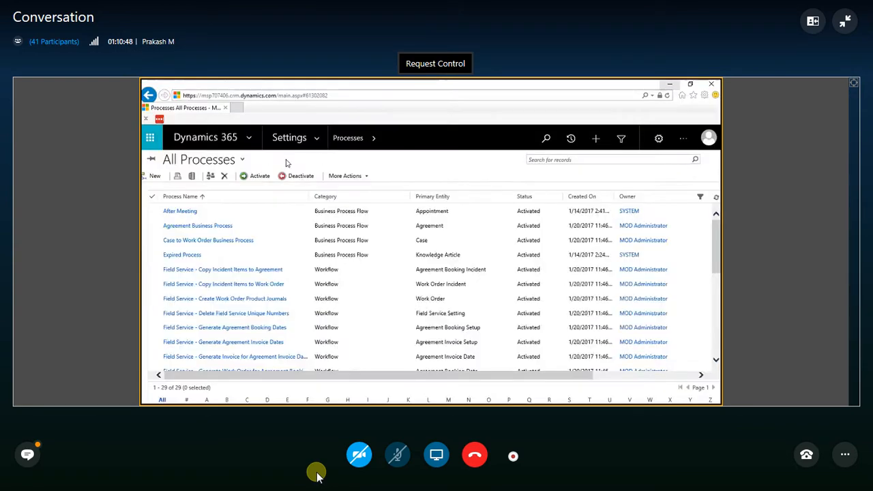
Go to the Sales opportunities and open the record "Interested in Product A".
left_click(325, 139)
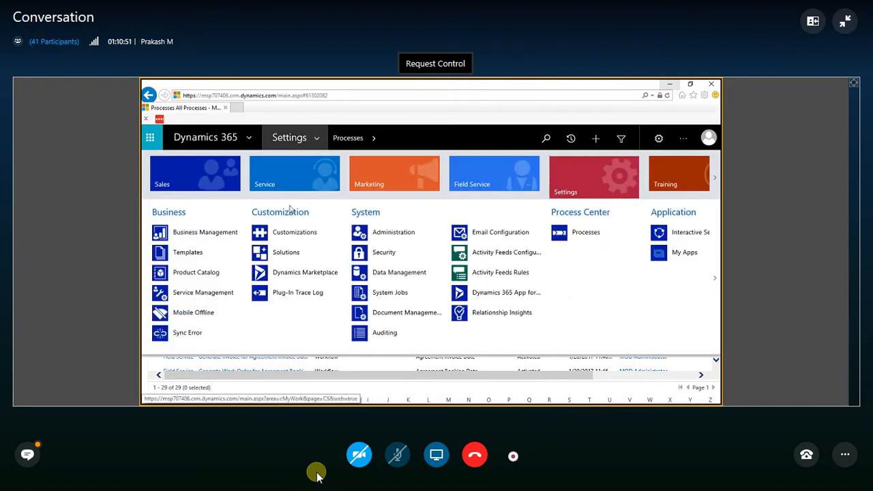
left_click(389, 254)
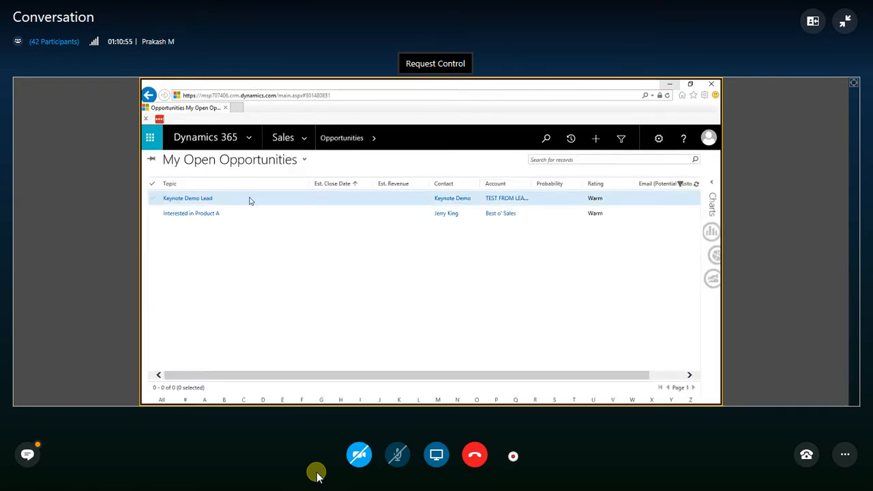
left_click(247, 246)
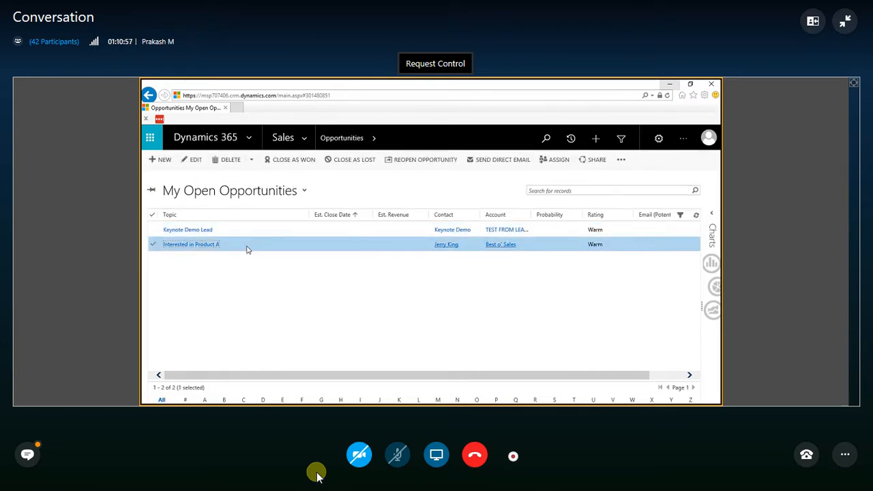
double_click(248, 249)
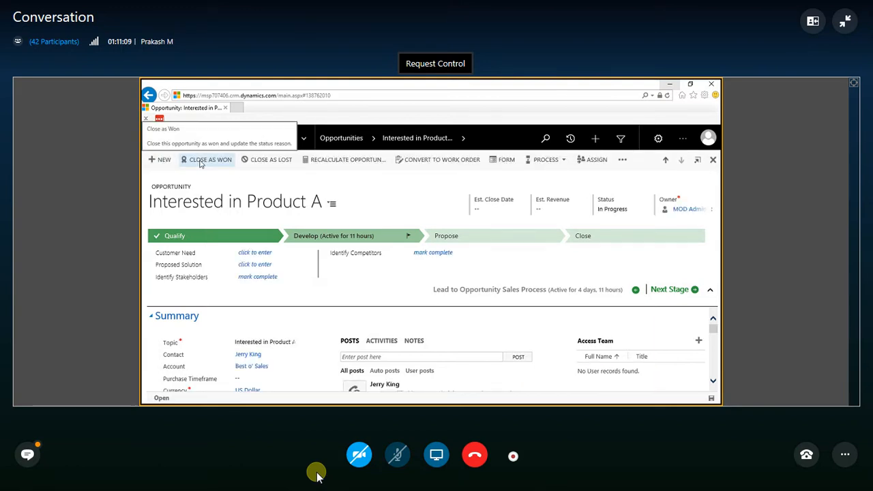
Close the opportunity as Won, keeping the default revenue and close date.
left_click(200, 164)
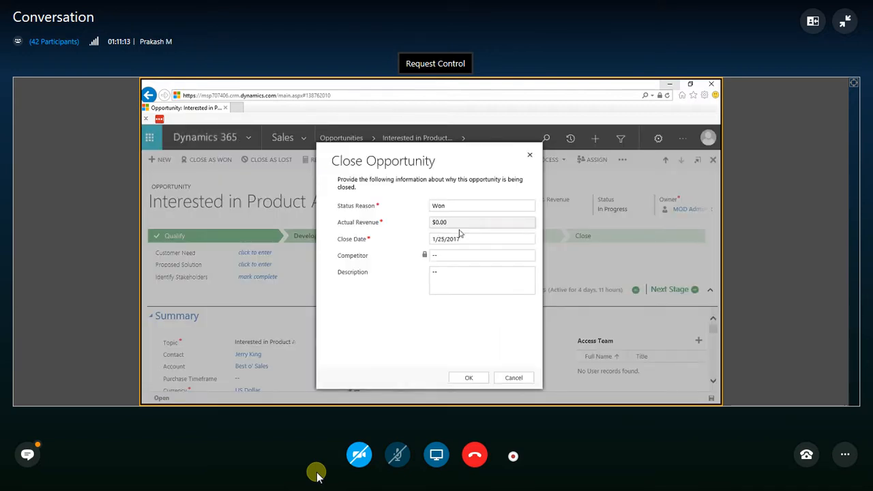
left_click(470, 379)
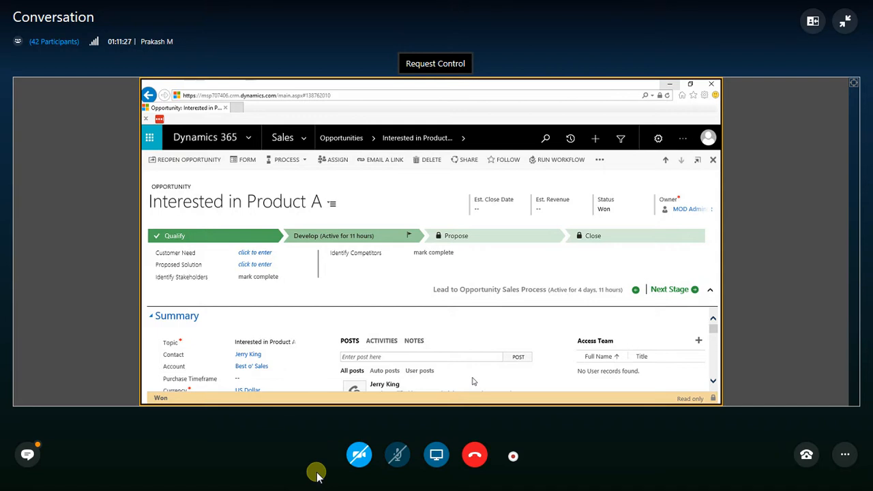
left_click(464, 139)
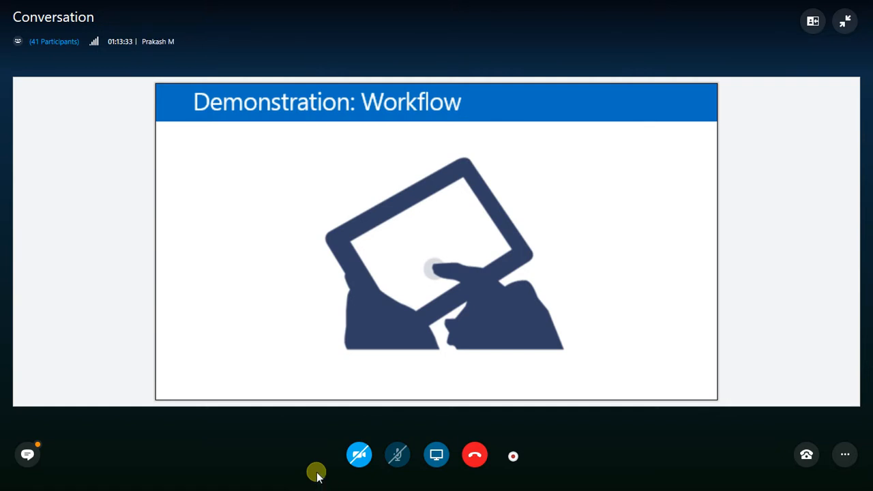
Check the latest messages in the Skype for Business meeting chat and return the meeting to full screen.
left_click(26, 454)
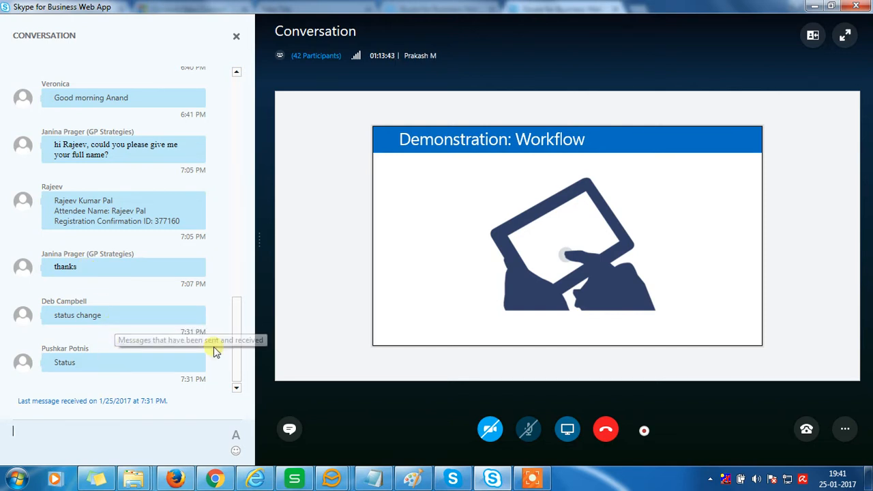
left_click(237, 391)
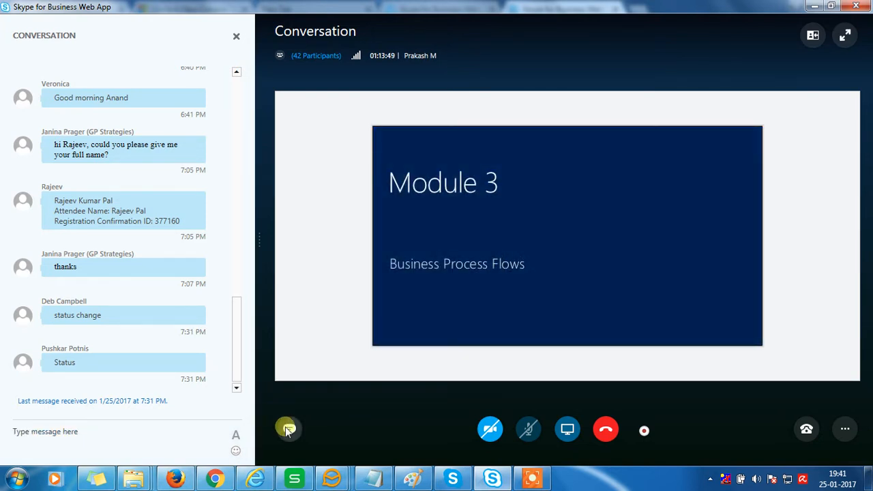
left_click(289, 429)
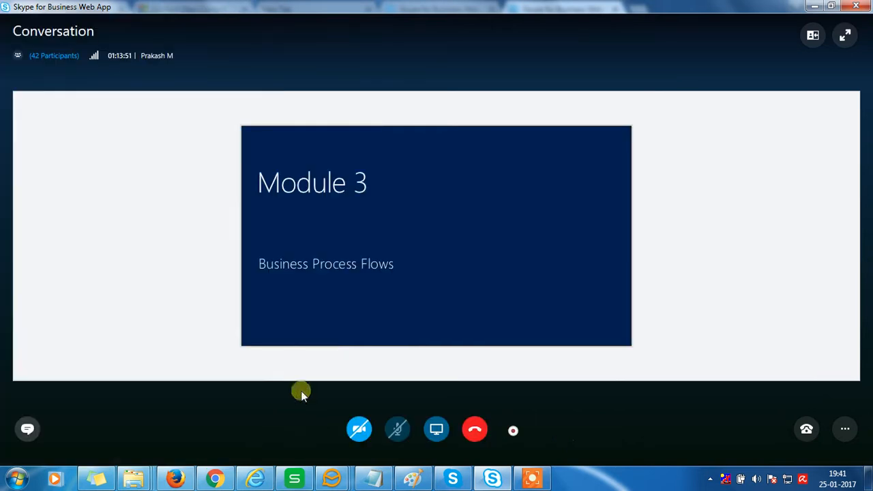
left_click(845, 35)
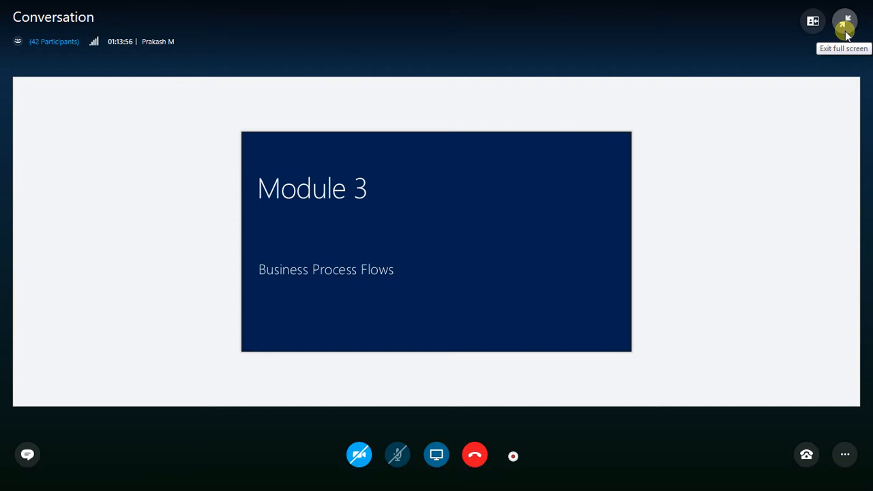